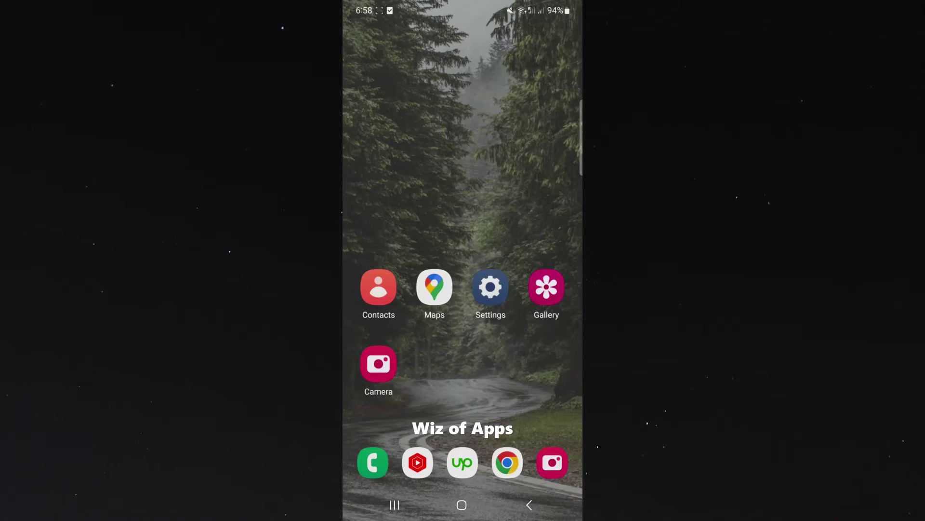
Step: Launch Settings and go to Battery and device care
{"action": "left_click", "coordinate": [490, 287]}
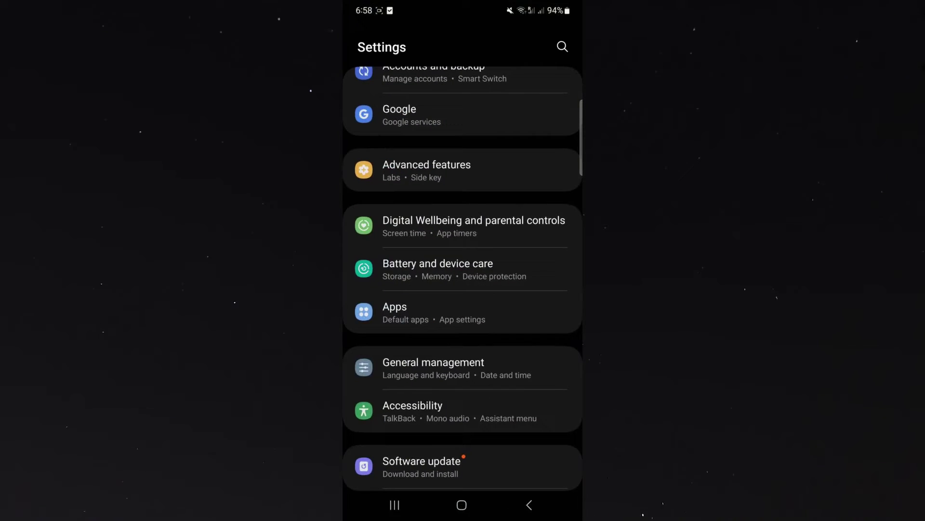
{"action": "left_click_drag", "start_coordinate": [544, 142], "coordinate": [544, 81]}
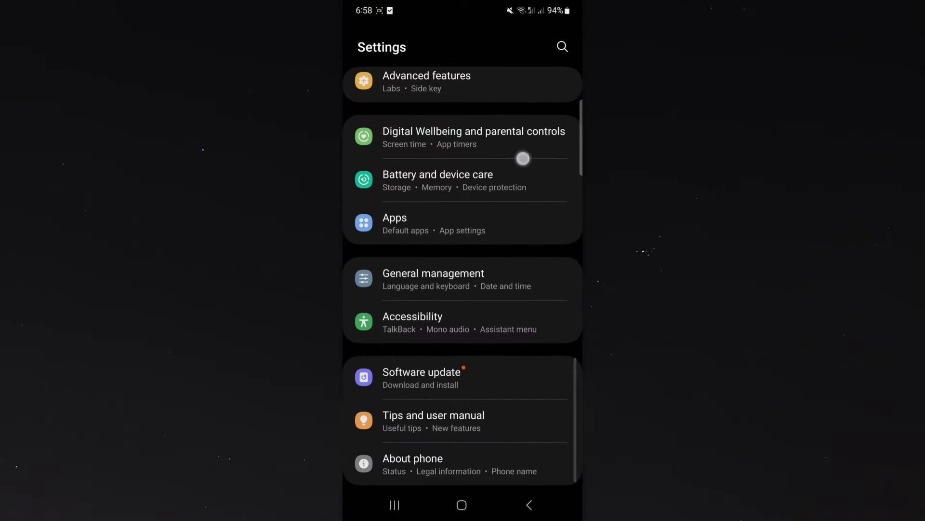
{"action": "left_click_drag", "start_coordinate": [523, 156], "coordinate": [528, 238]}
{"action": "left_click", "coordinate": [528, 264]}
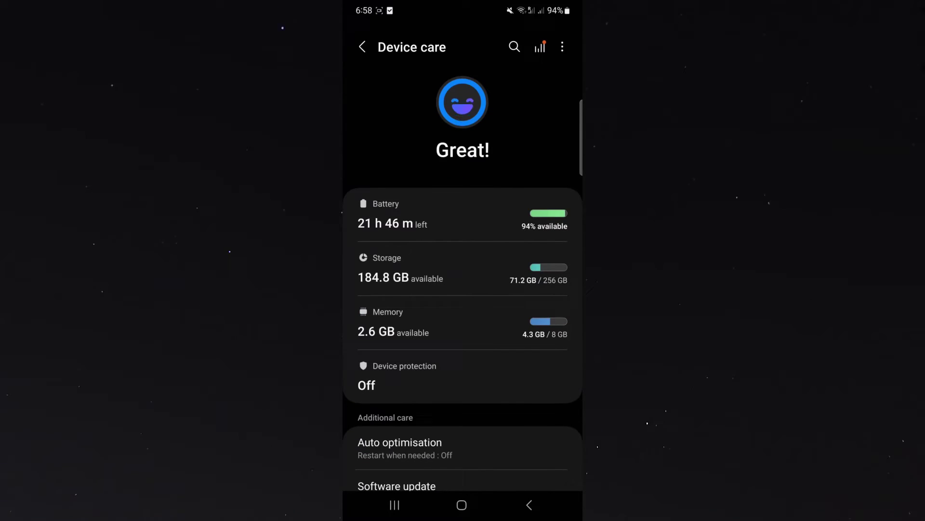
{"action": "left_click_drag", "start_coordinate": [521, 239], "coordinate": [525, 214]}
Step: Open the Storage page showing internal storage usage by category
{"action": "left_click", "coordinate": [442, 249]}
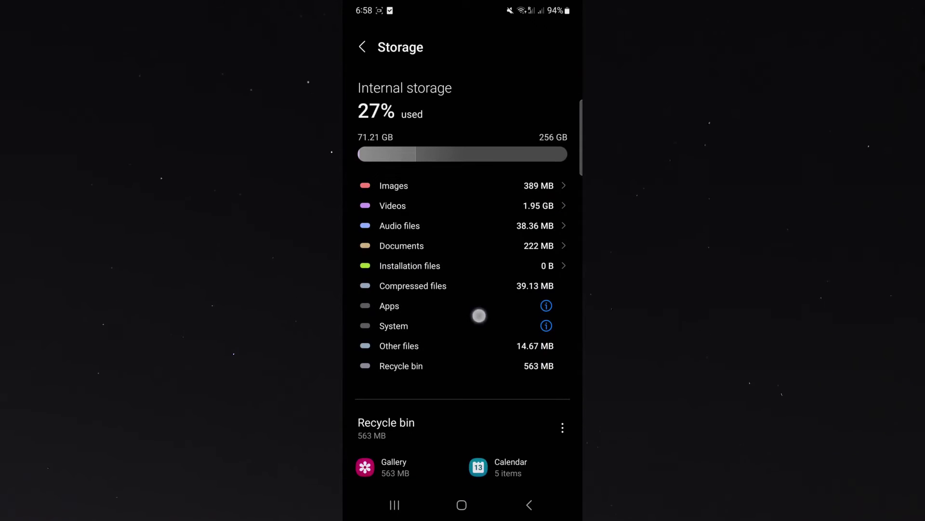
{"action": "left_click_drag", "start_coordinate": [479, 314], "coordinate": [512, 187]}
{"action": "left_click_drag", "start_coordinate": [428, 293], "coordinate": [424, 270]}
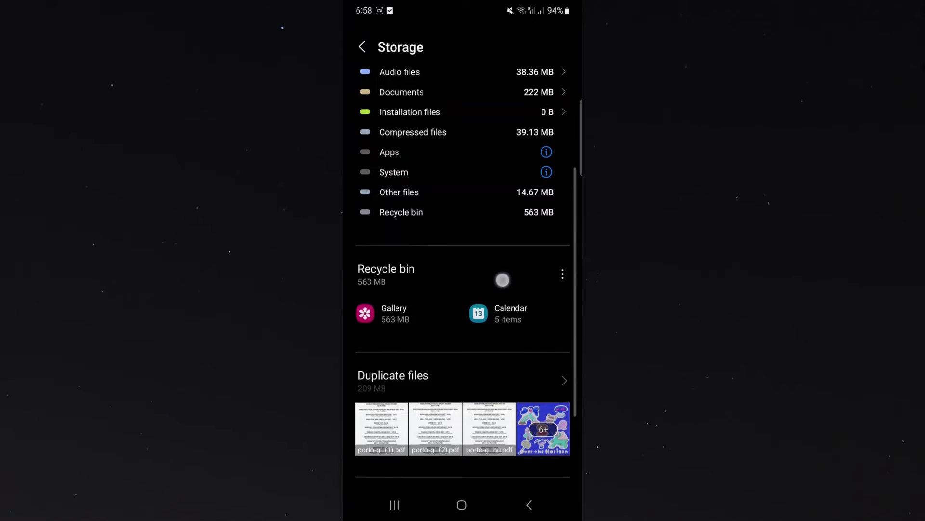
{"action": "left_click_drag", "start_coordinate": [503, 285], "coordinate": [556, 273]}
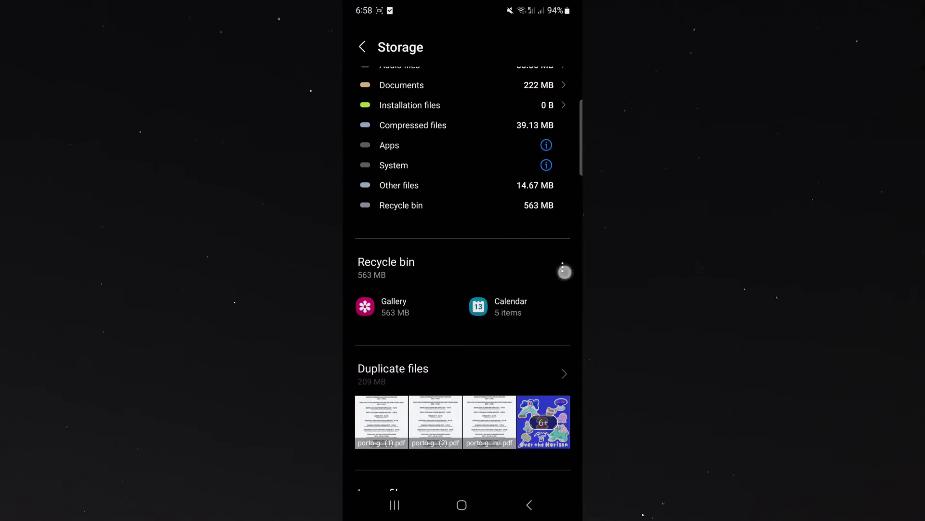
Step: Add the Recycle bin to the home screen from its options menu
{"action": "left_click", "coordinate": [563, 267]}
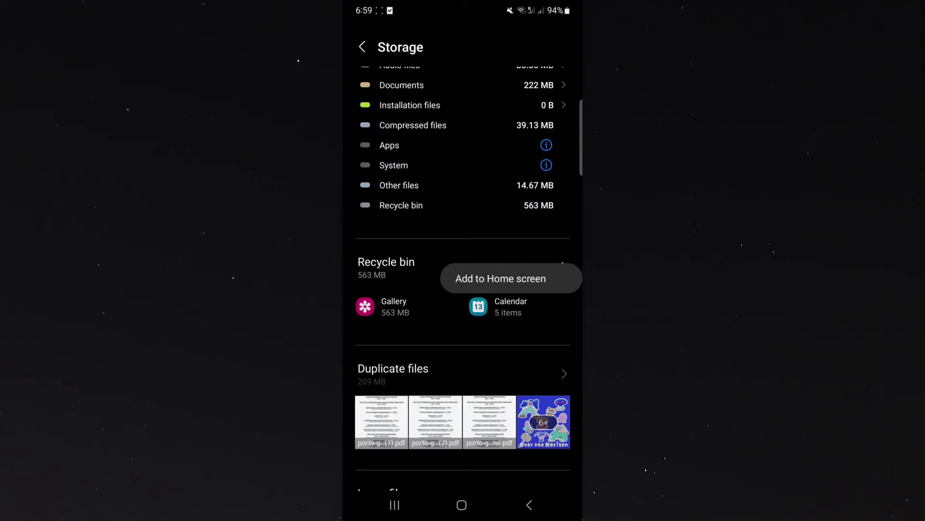
{"action": "left_click", "coordinate": [538, 274]}
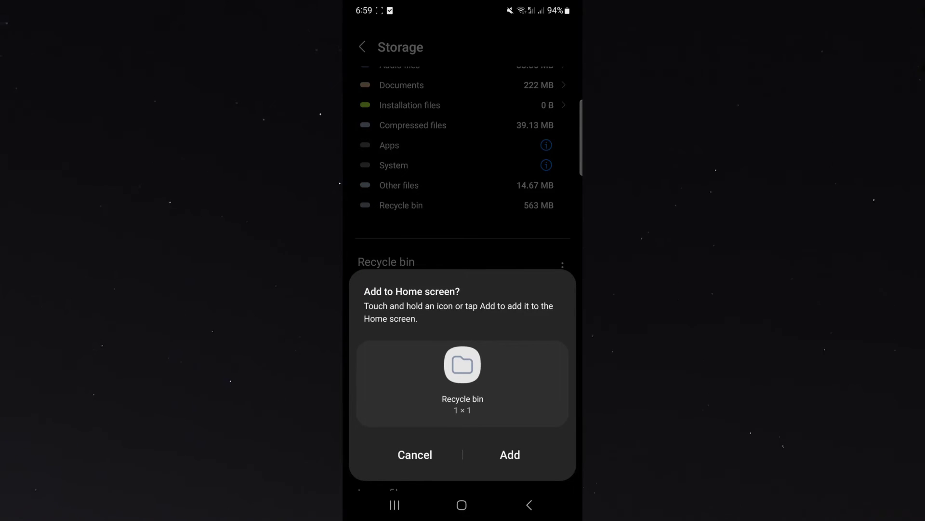
{"action": "left_click", "coordinate": [510, 454]}
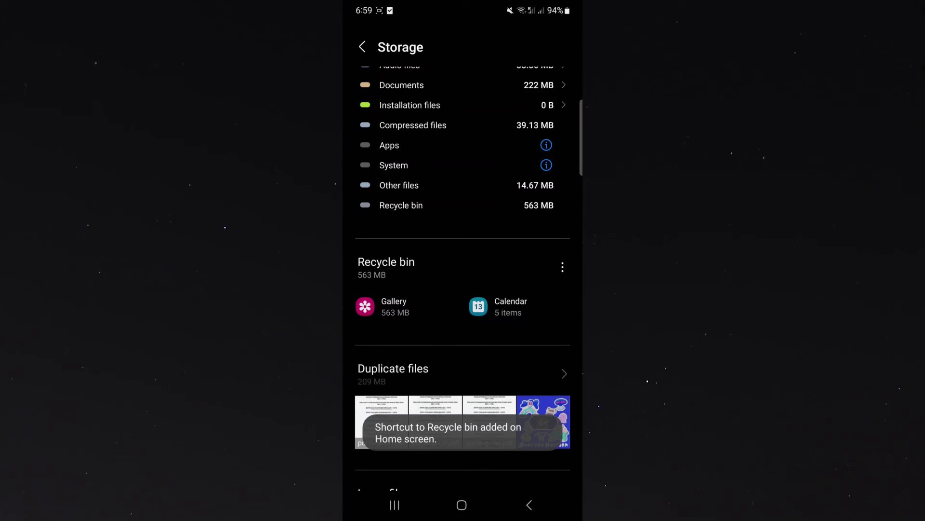
Step: On the home screen, drag the Recycle bin shortcut to the top-left slot above Contacts
{"action": "left_click", "coordinate": [462, 505]}
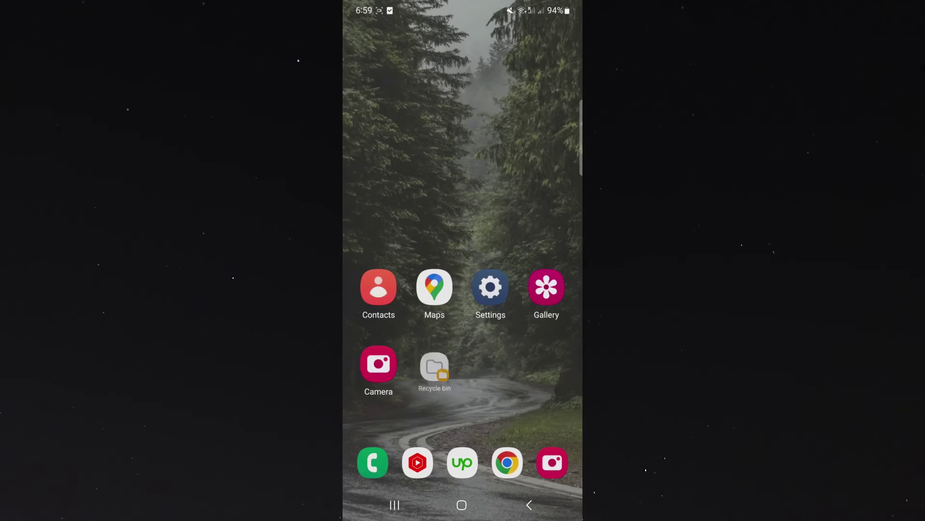
{"action": "mouse_move", "coordinate": [434, 368]}
{"action": "left_mouse_down"}
{"action": "mouse_move", "coordinate": [434, 292]}
{"action": "mouse_move", "coordinate": [378, 210]}
{"action": "left_mouse_up"}
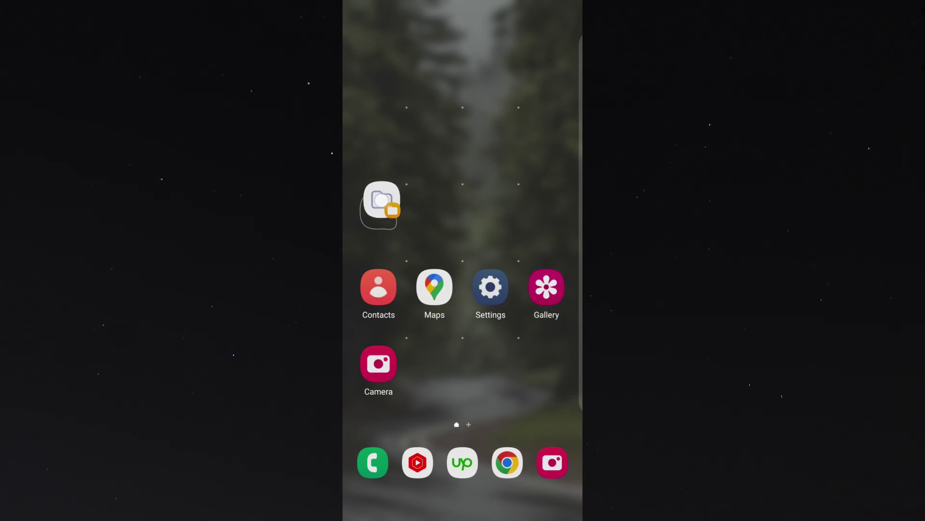